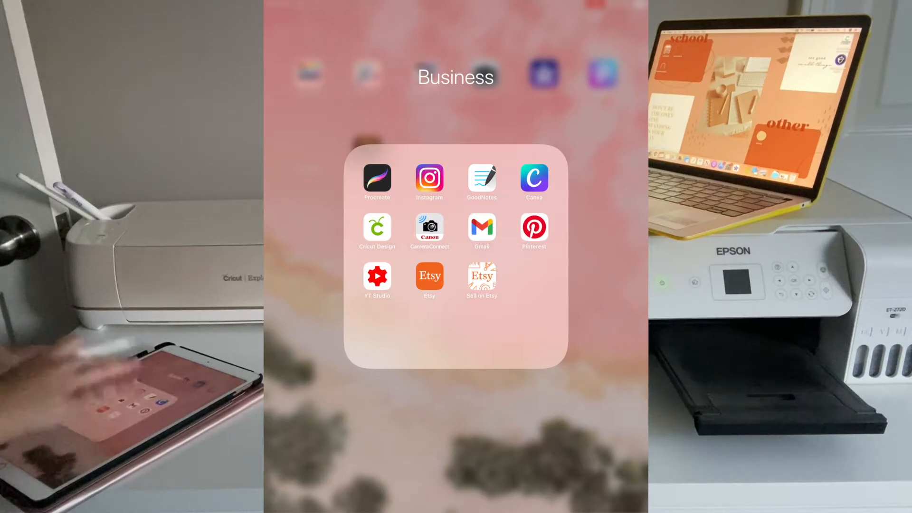
# Open the pumpkin artwork in Procreate and check which of its layers are shown.
pyautogui.click(377, 178)
pyautogui.click(584, 100)
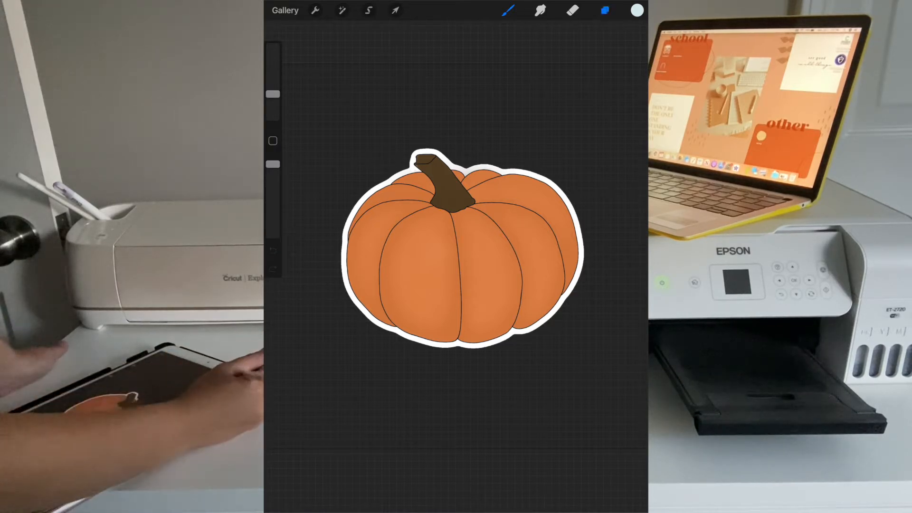
pyautogui.click(605, 10)
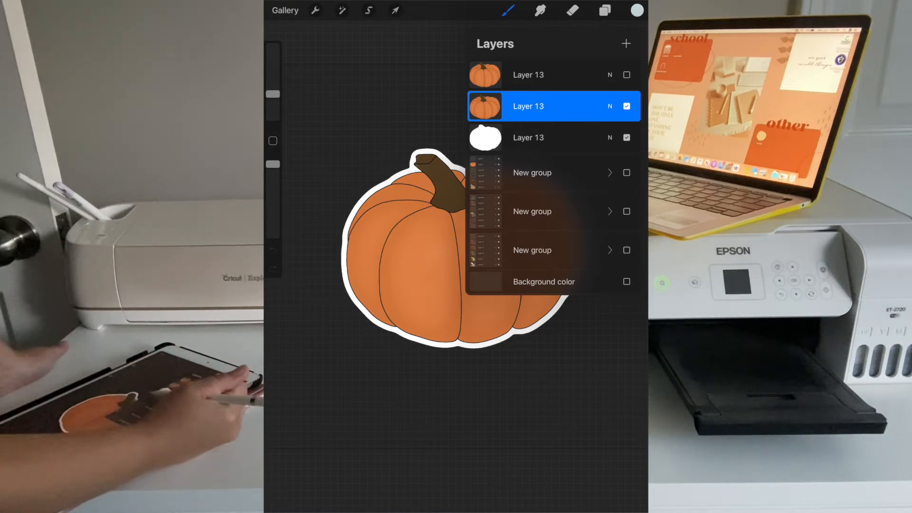
pyautogui.click(605, 11)
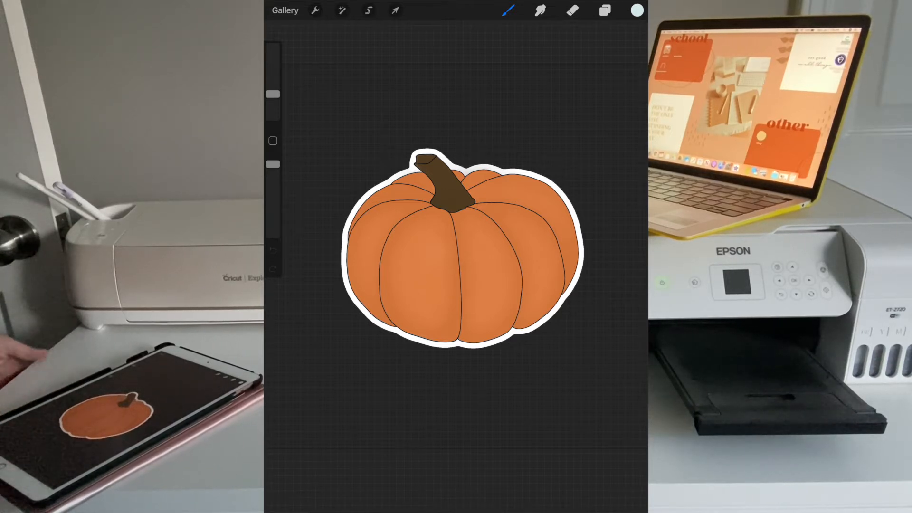
# Export the pumpkin artwork as a PNG and send it to the MacBook Air through AirDrop.
pyautogui.click(315, 10)
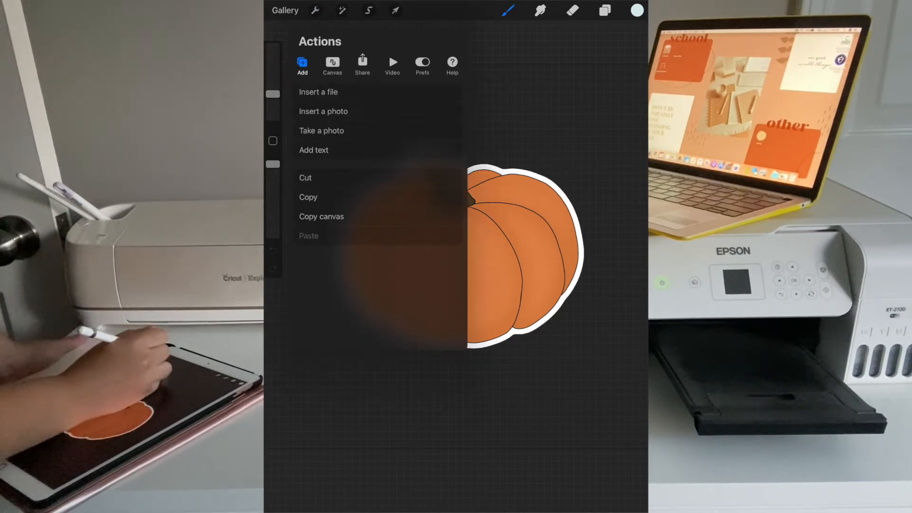
pyautogui.click(362, 65)
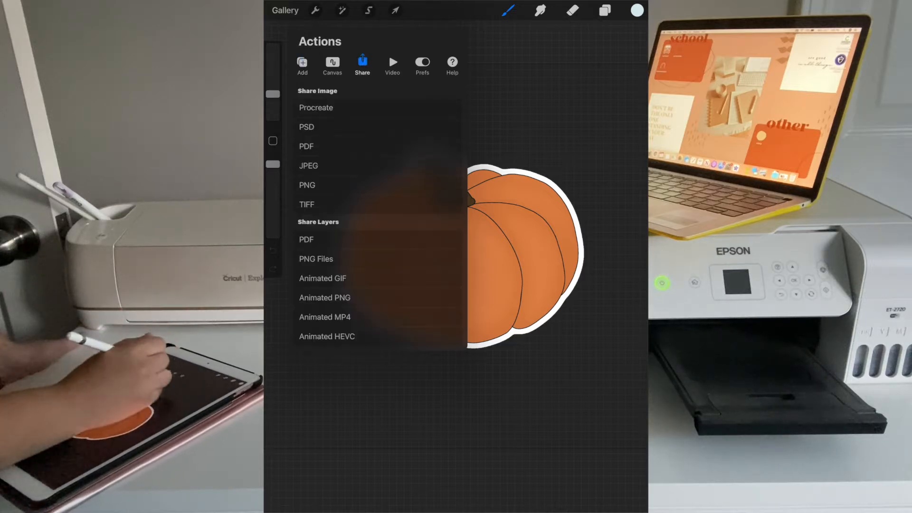
pyautogui.click(307, 185)
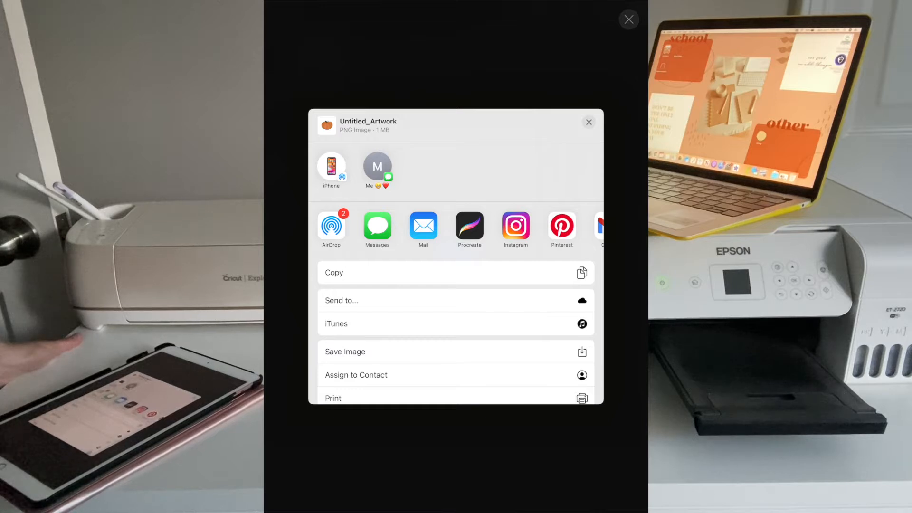
pyautogui.click(332, 226)
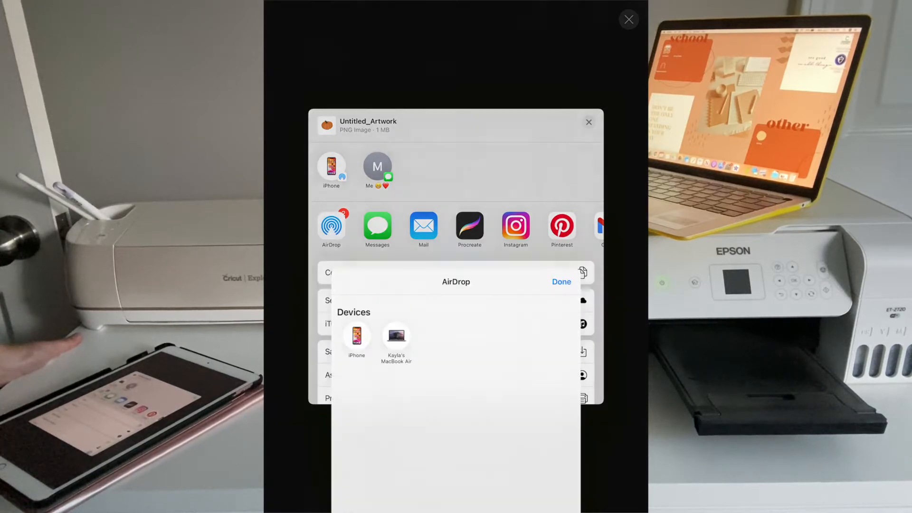
pyautogui.click(396, 157)
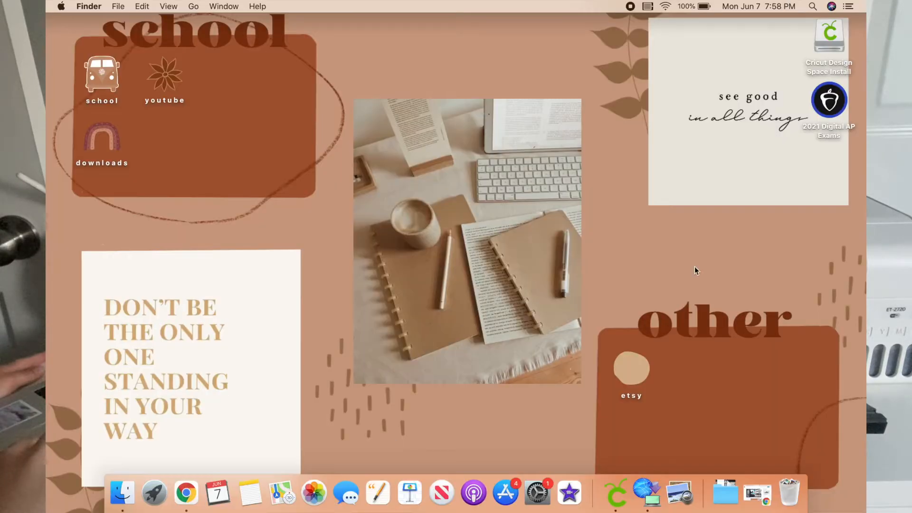
# Check the Mac's Downloads folder for the transferred pumpkin image, putting the browser window away again.
pyautogui.click(754, 503)
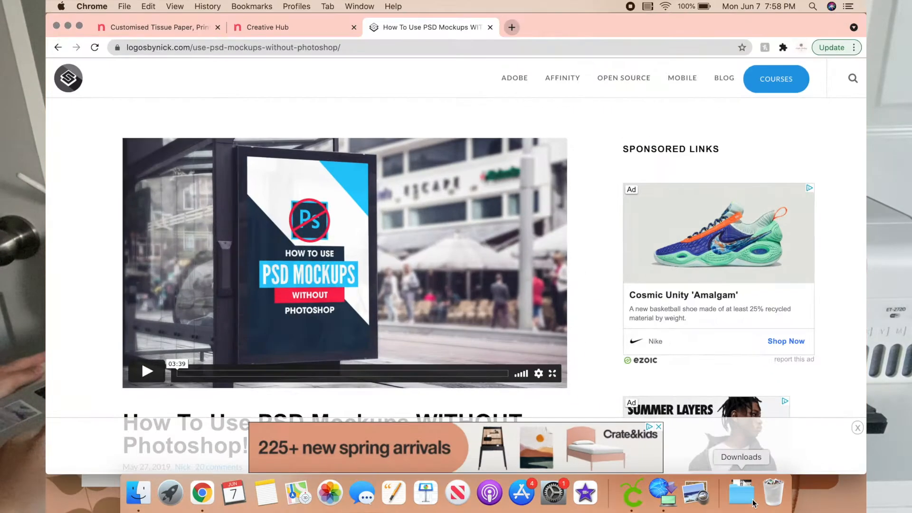
pyautogui.click(68, 26)
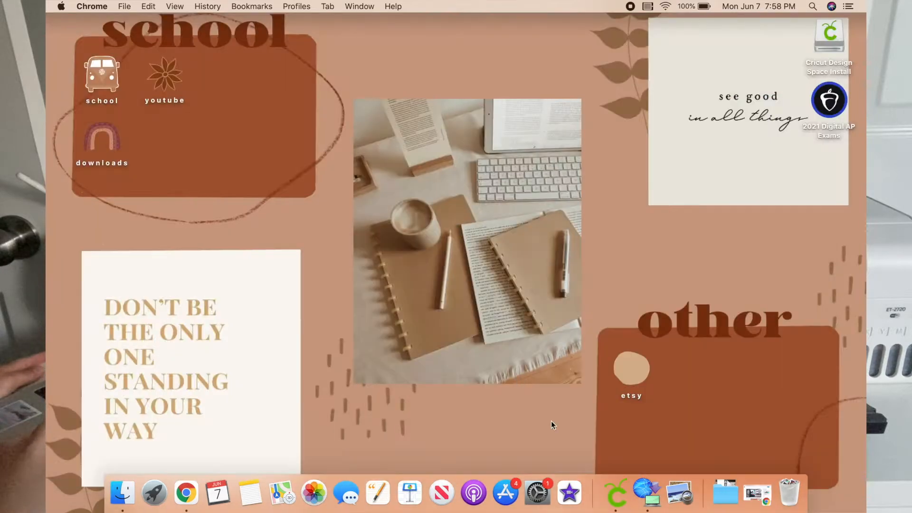
pyautogui.click(727, 495)
pyautogui.click(727, 497)
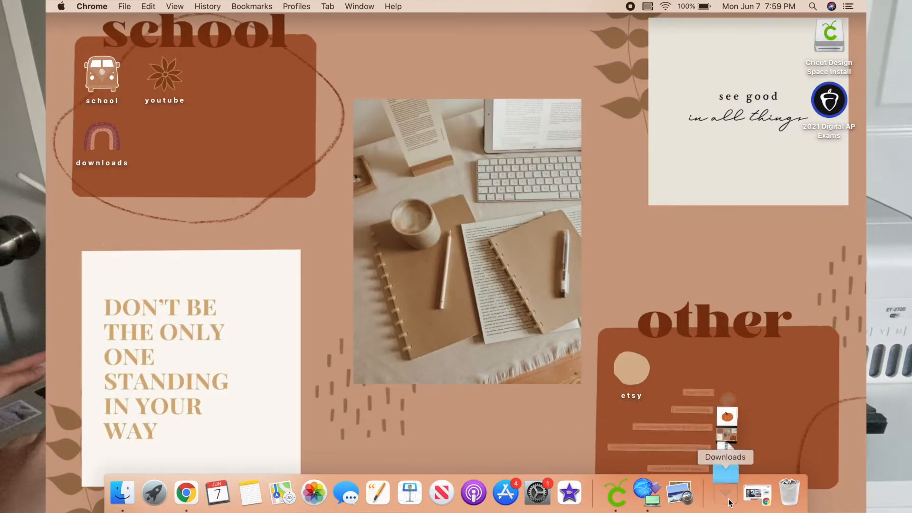
# Switch to Cricut Design Space in full screen and sign in by entering the account password.
pyautogui.click(619, 499)
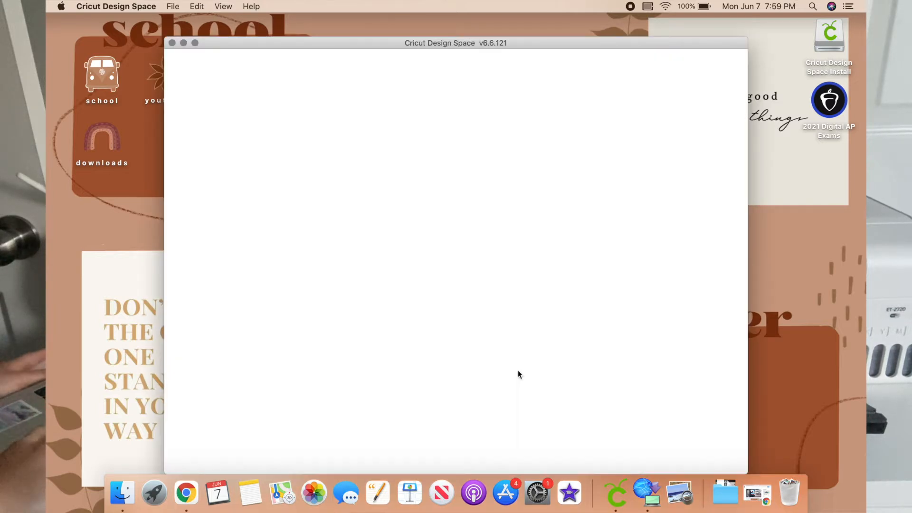
pyautogui.click(195, 44)
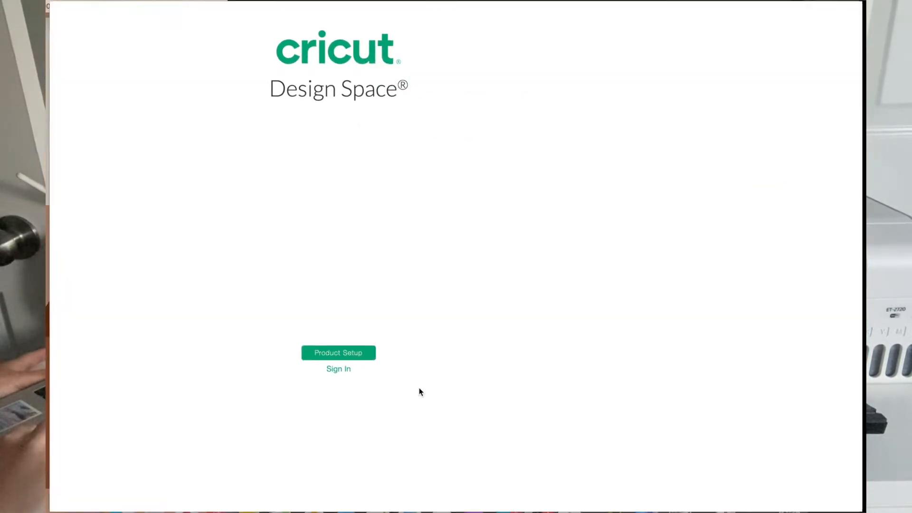
pyautogui.click(457, 445)
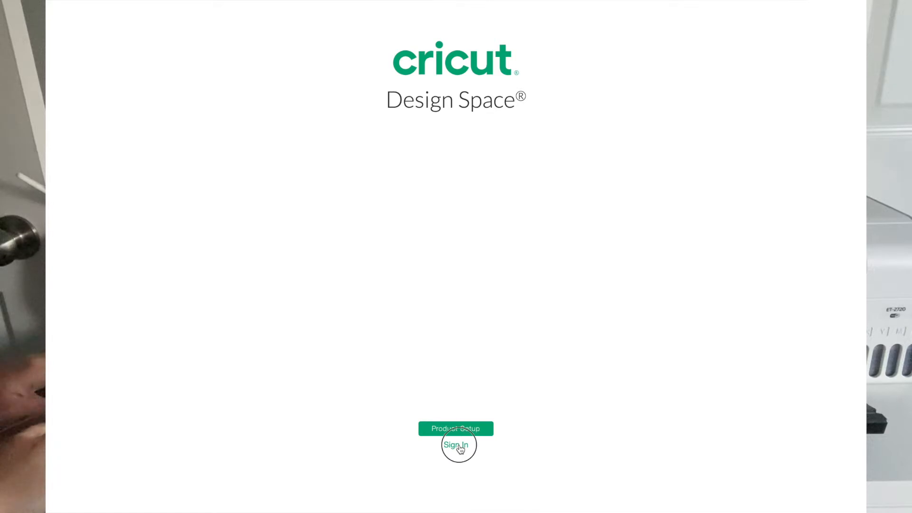
pyautogui.click(373, 176)
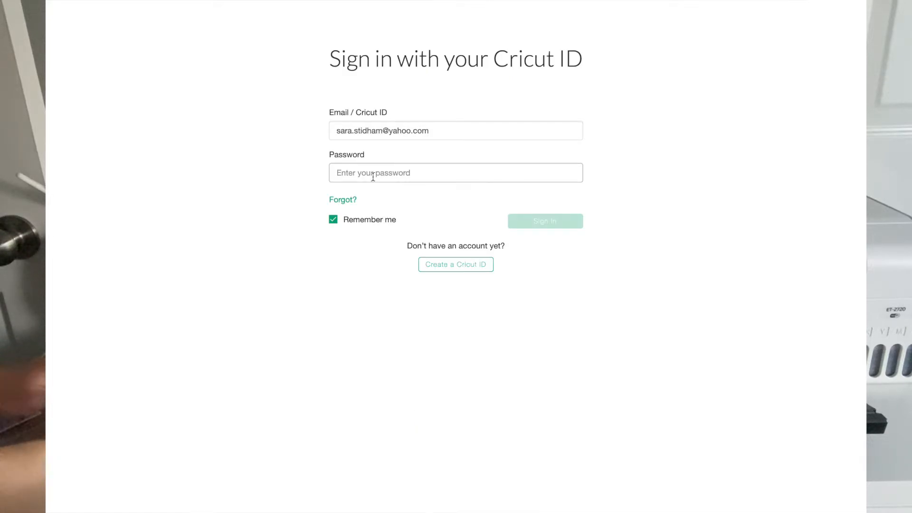
pyautogui.write('••••••••')
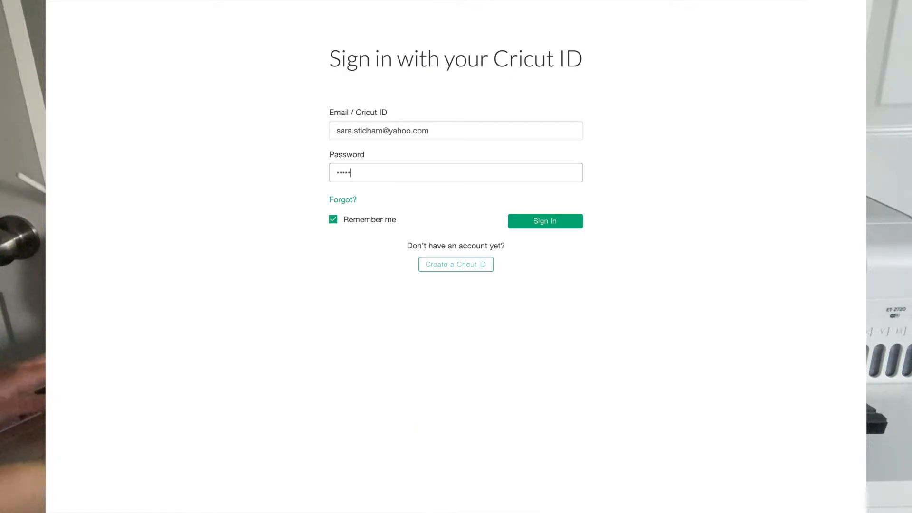
pyautogui.press('Return')
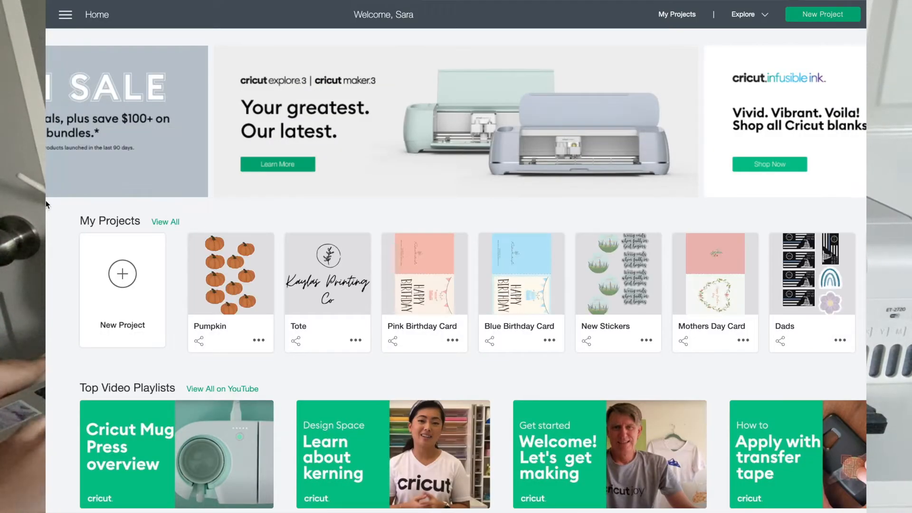
# Start a new project and place a square at the canvas origin, X 0 and Y 0.
pyautogui.click(120, 284)
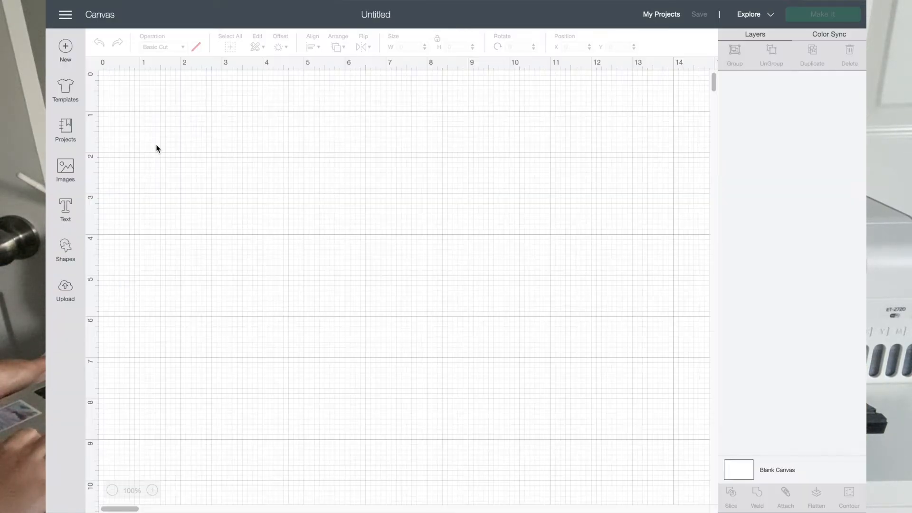
pyautogui.click(68, 253)
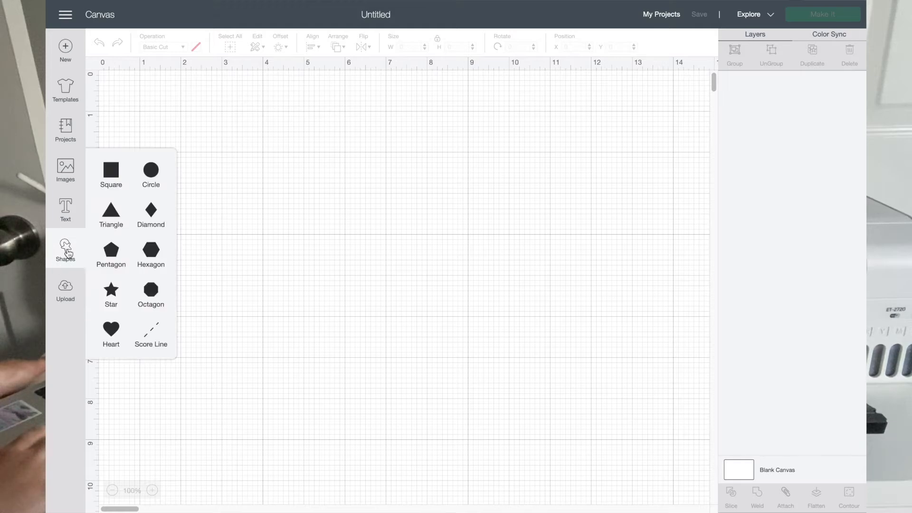
pyautogui.click(115, 169)
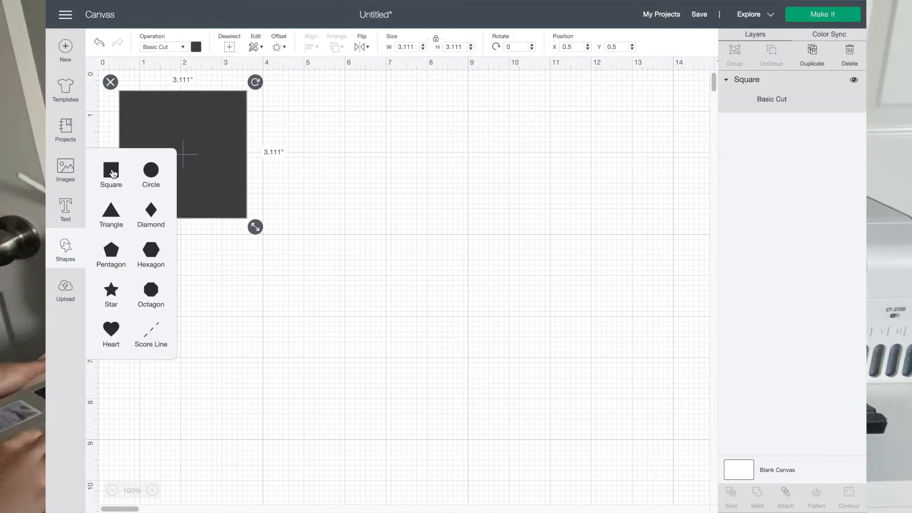
pyautogui.moveTo(139, 109); pyautogui.dragTo(118, 89)
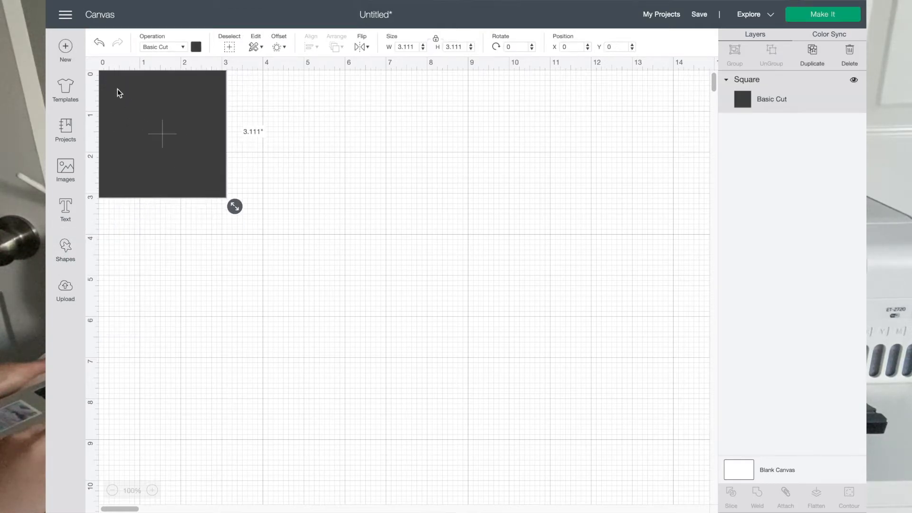
# Resize the square to 6.75 in wide and, with its proportions unlocked, about 9.25 in high.
pyautogui.click(416, 47)
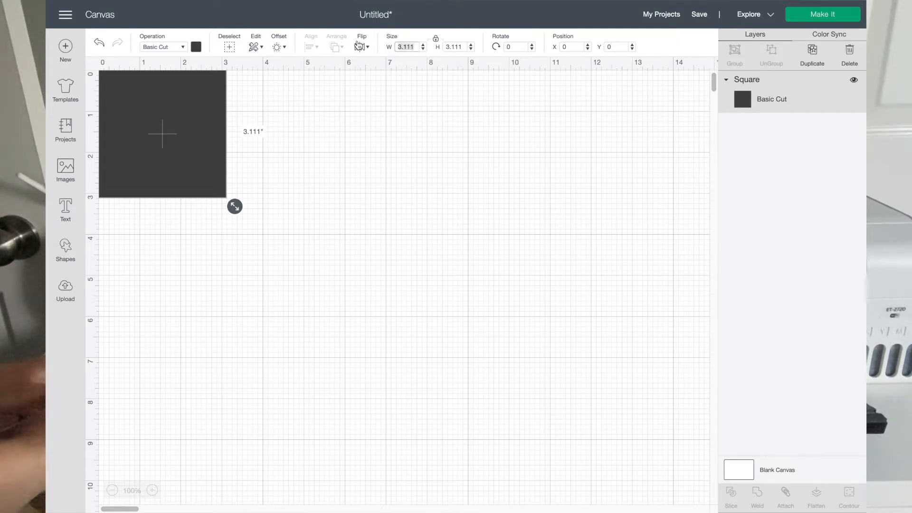
pyautogui.write('6.75')
pyautogui.press('Return')
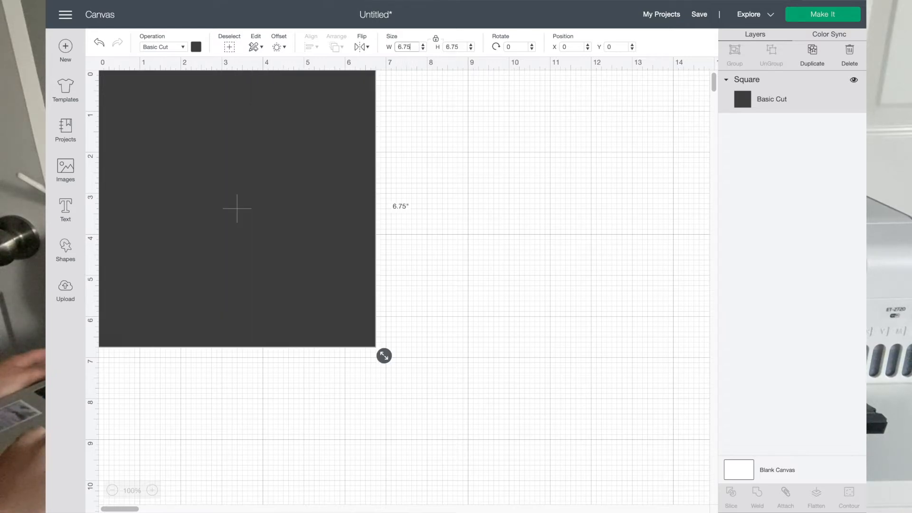
pyautogui.click(439, 44)
pyautogui.click(461, 47)
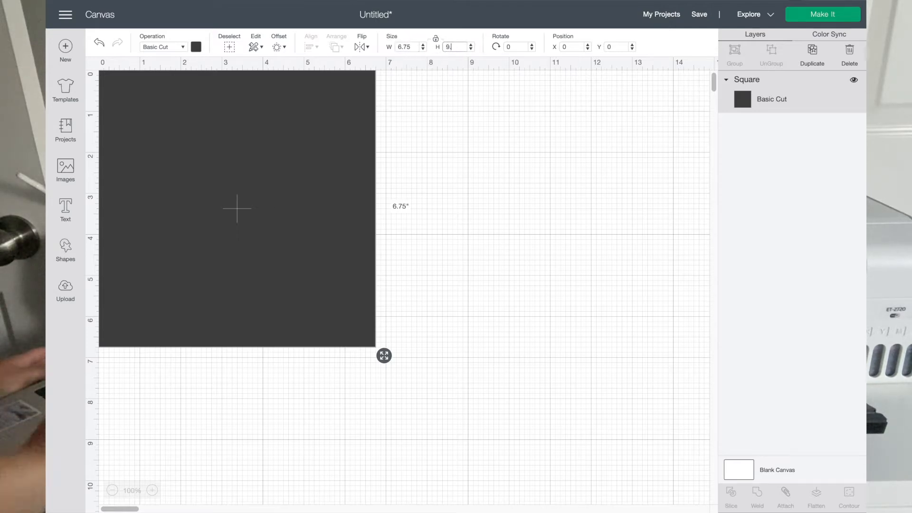
pyautogui.press('Return')
pyautogui.click(309, 184)
pyautogui.click(443, 174)
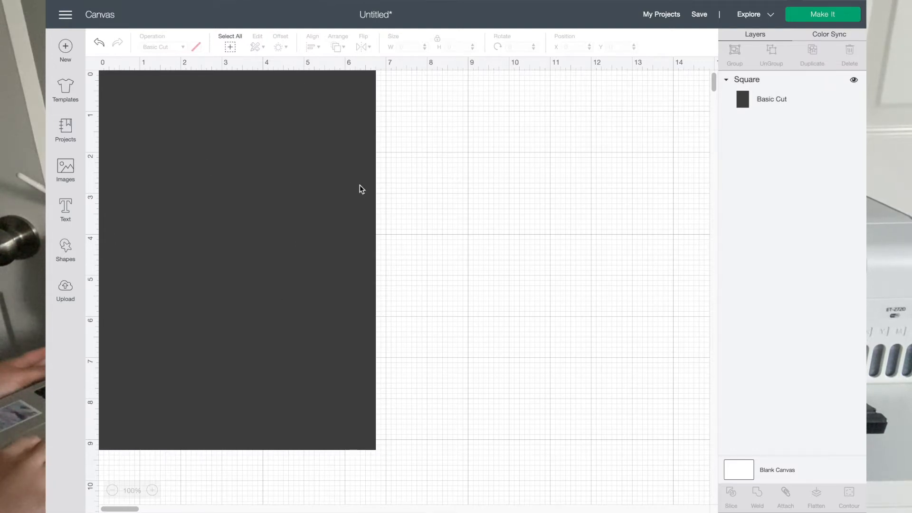
# Load Untitled_Artwork.png from the Downloads folder as a new image upload.
pyautogui.click(65, 289)
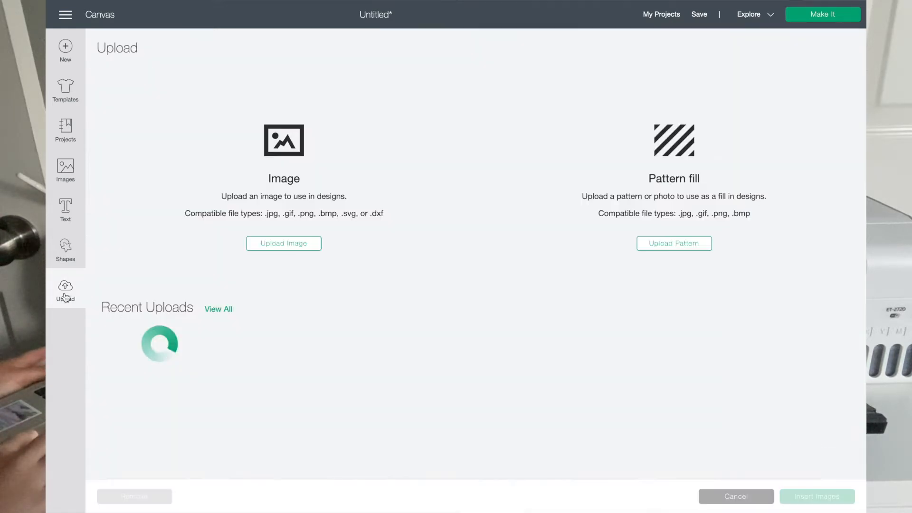
pyautogui.click(297, 245)
pyautogui.click(476, 265)
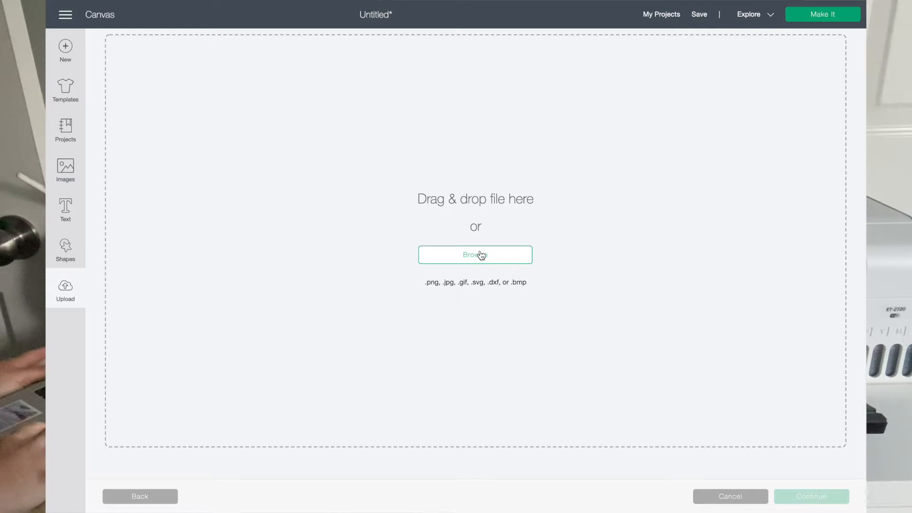
pyautogui.click(363, 60)
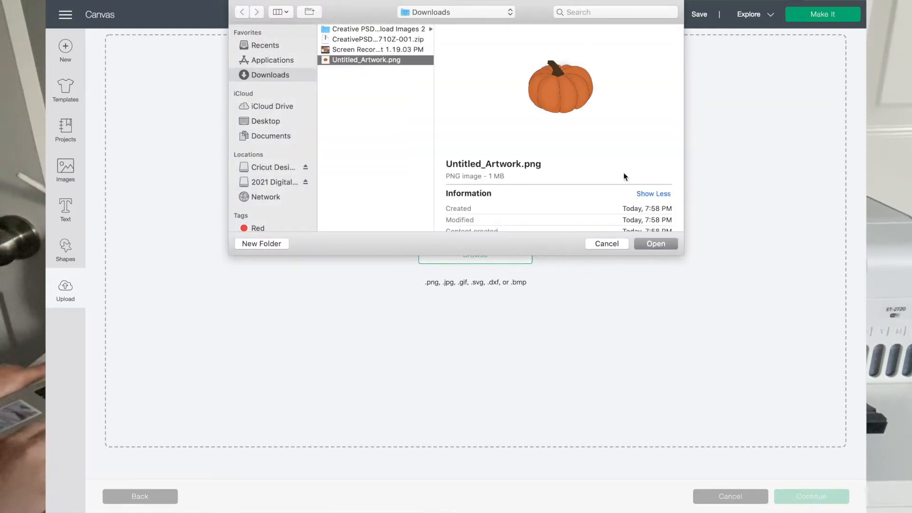
pyautogui.click(663, 244)
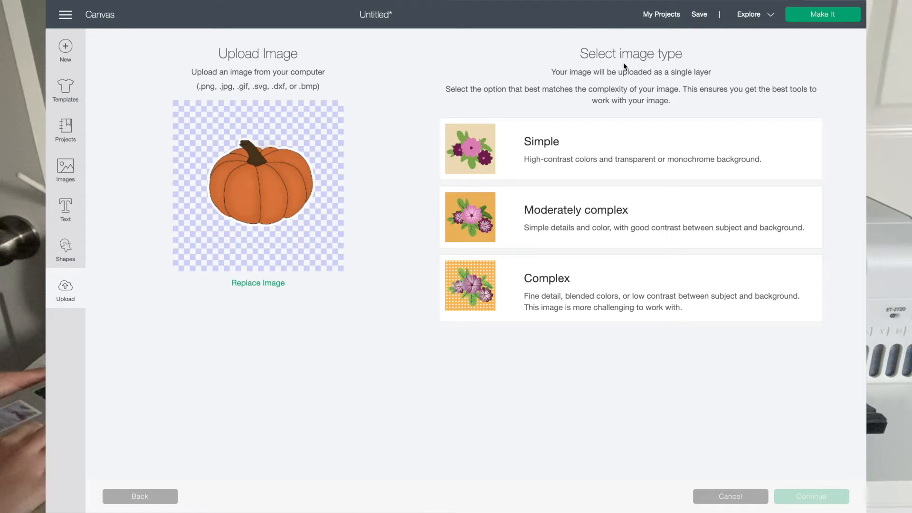
# Set the pumpkin's image type to Complex and its upload type to Print Then Cut, without erasing any area.
pyautogui.click(558, 278)
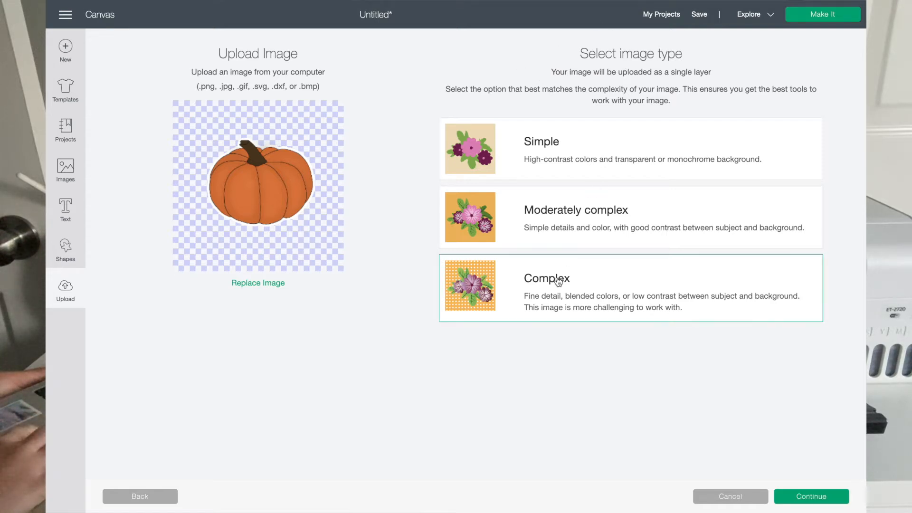
pyautogui.click(811, 497)
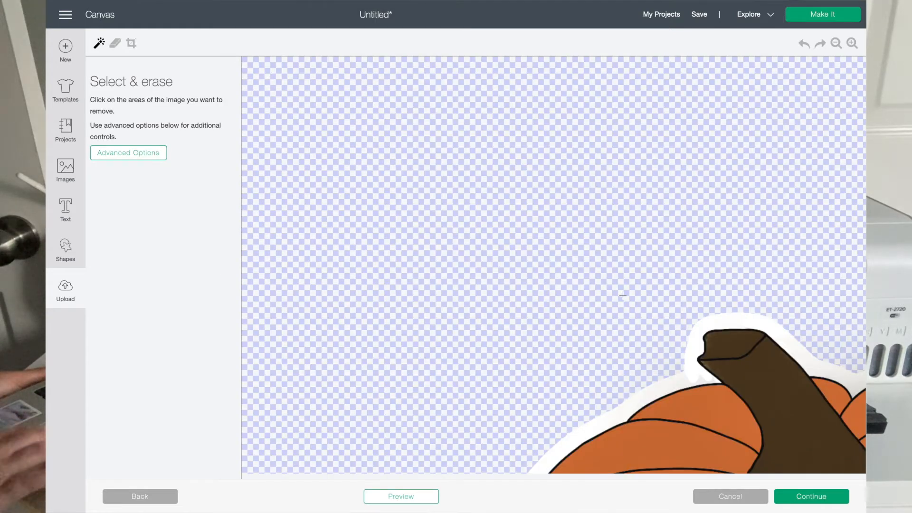
pyautogui.scroll(-10, 632, 307)
pyautogui.hscroll(5, 623, 295)
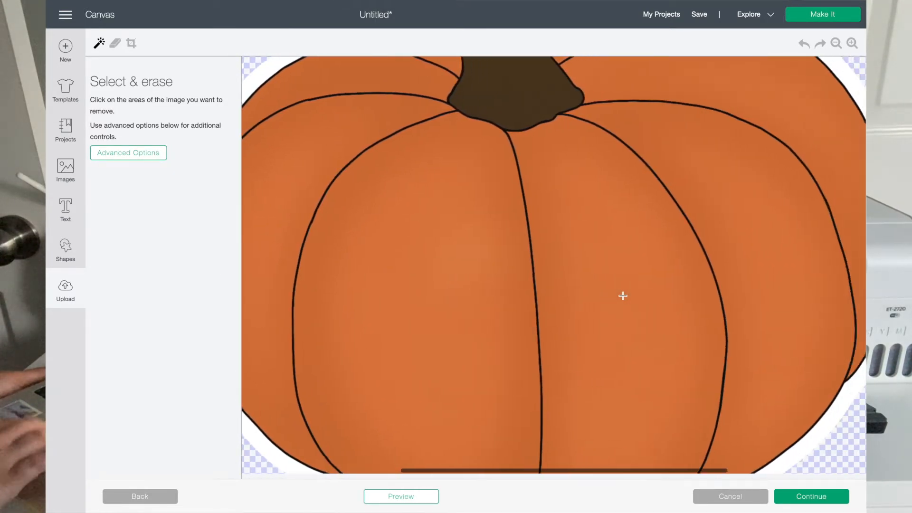
pyautogui.scroll(5, 623, 295)
pyautogui.scroll(1, 623, 295)
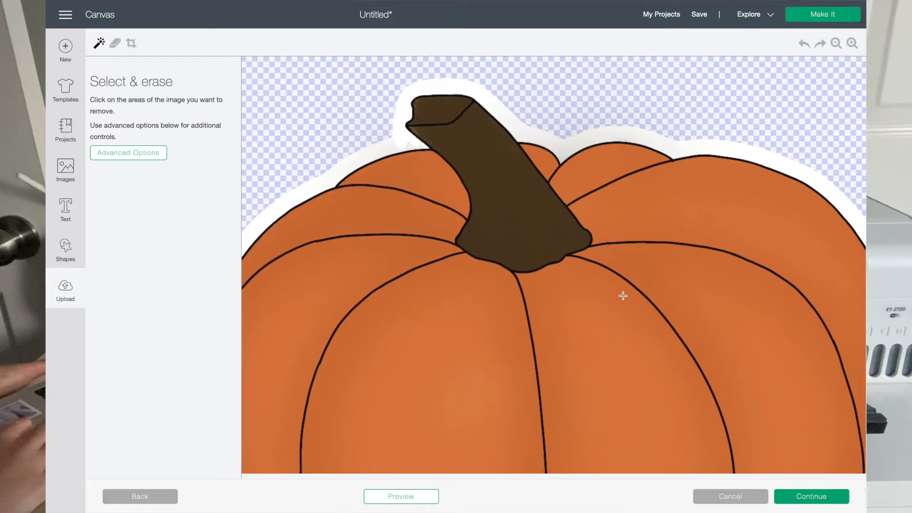
pyautogui.click(811, 498)
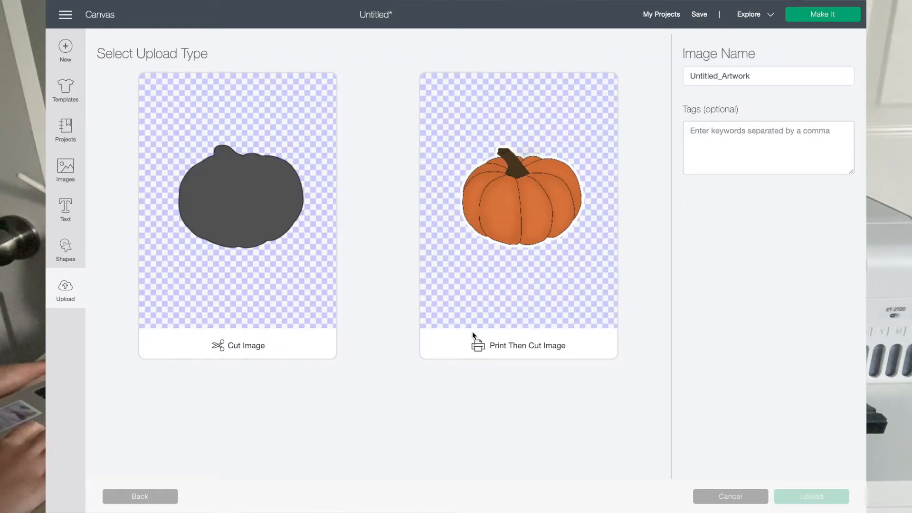
pyautogui.click(505, 195)
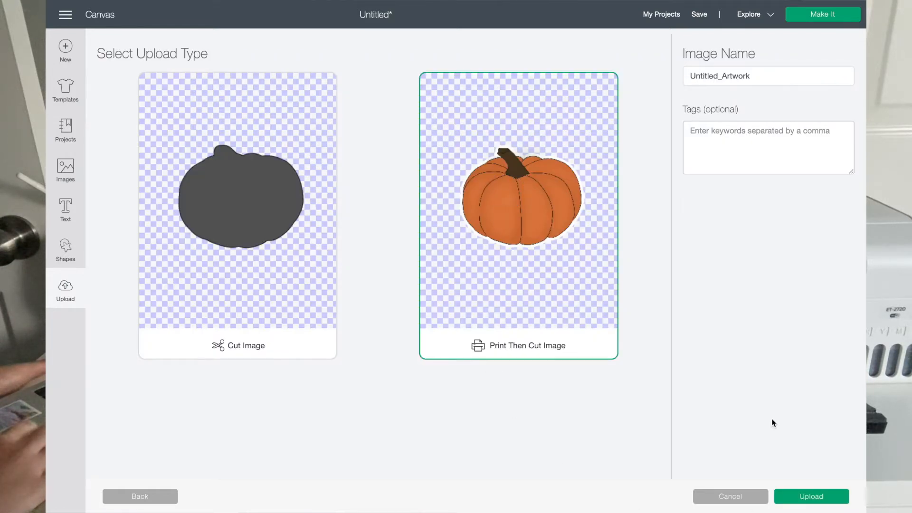
# Upload the Print Then Cut pumpkin and insert the newly uploaded image onto the canvas.
pyautogui.click(810, 497)
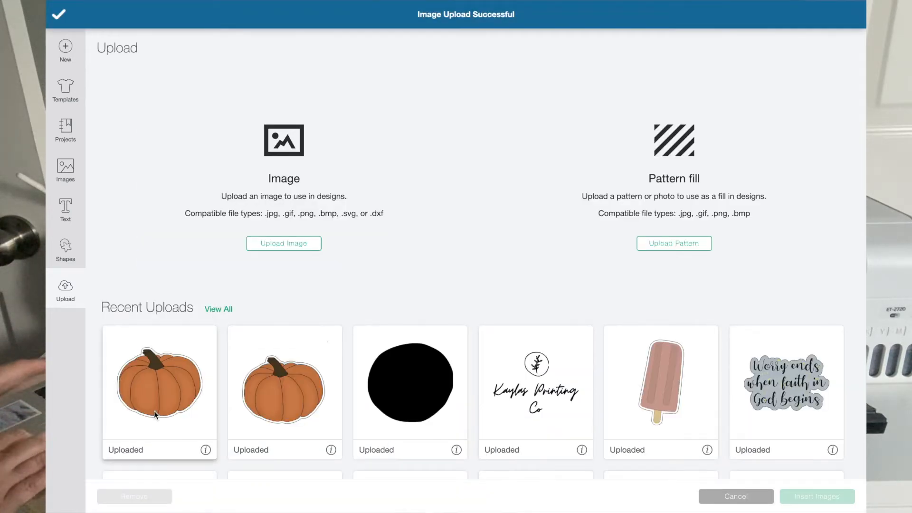
pyautogui.click(136, 370)
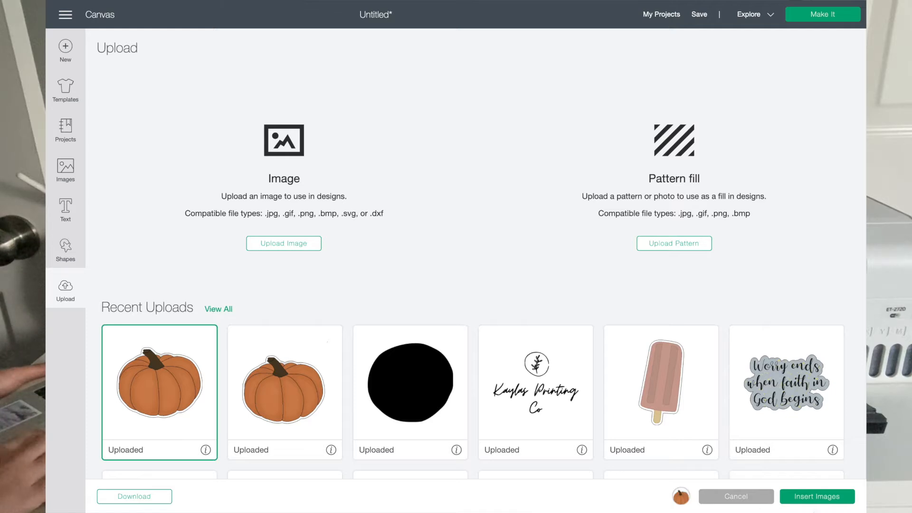
pyautogui.click(818, 499)
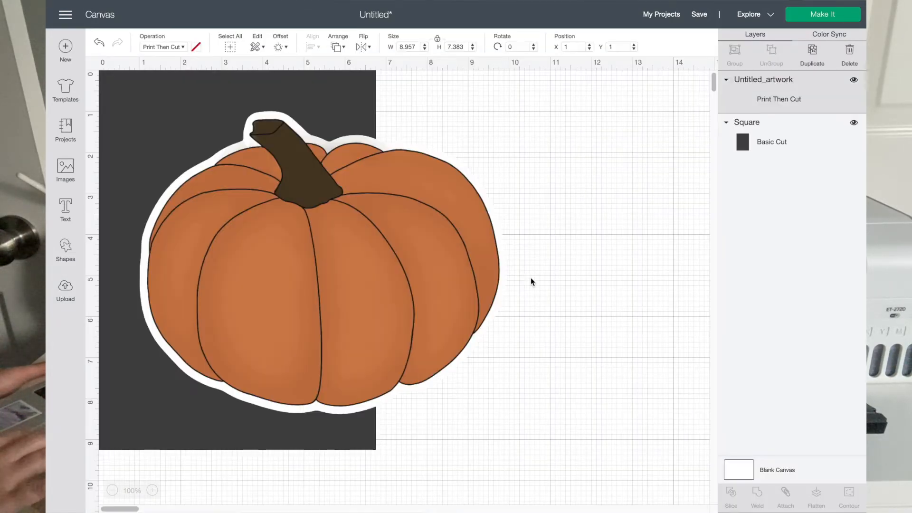
# Resize the pumpkin to 2 in wide with proportions locked and place it in the upper-left corner of the square.
pyautogui.moveTo(230, 152); pyautogui.dragTo(248, 148)
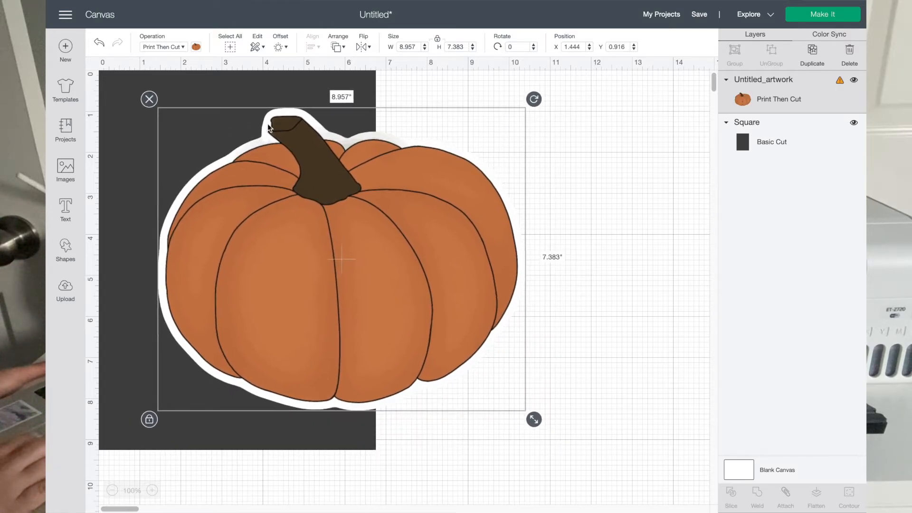
pyautogui.click(418, 46)
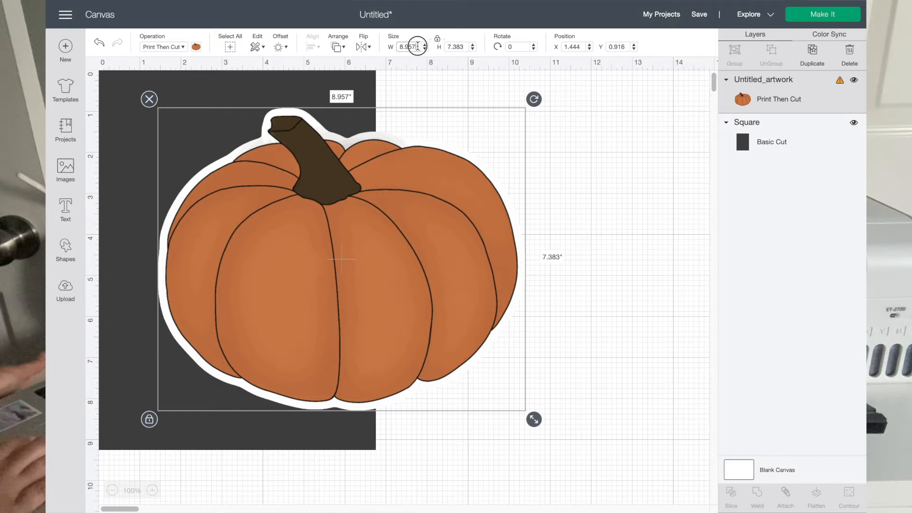
pyautogui.doubleClick(417, 47)
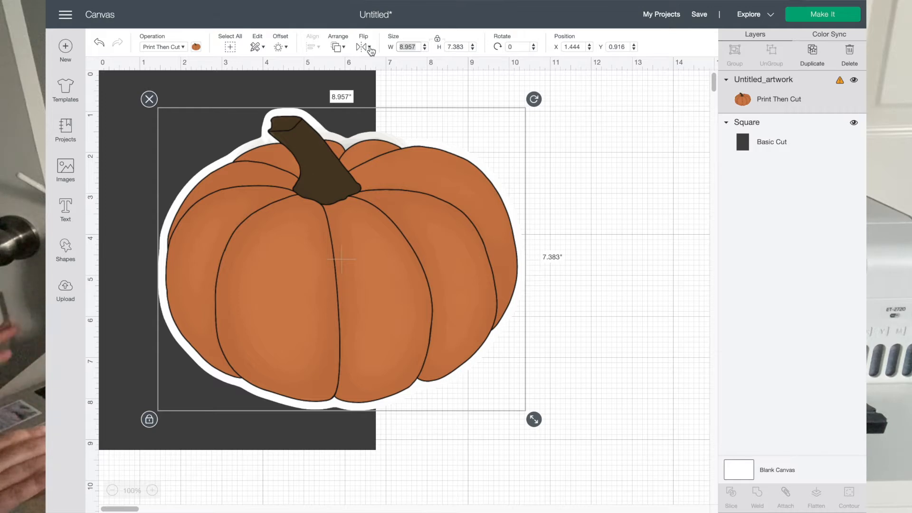
pyautogui.write('2')
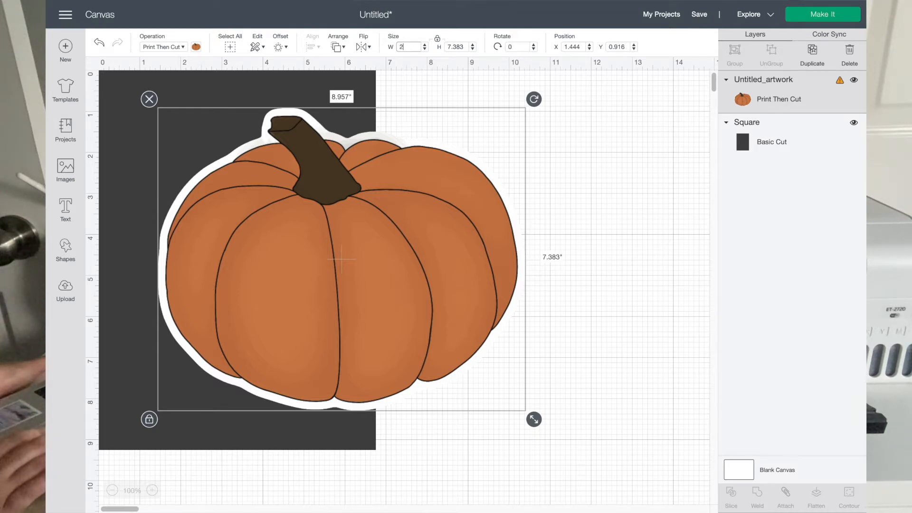
pyautogui.press('Return')
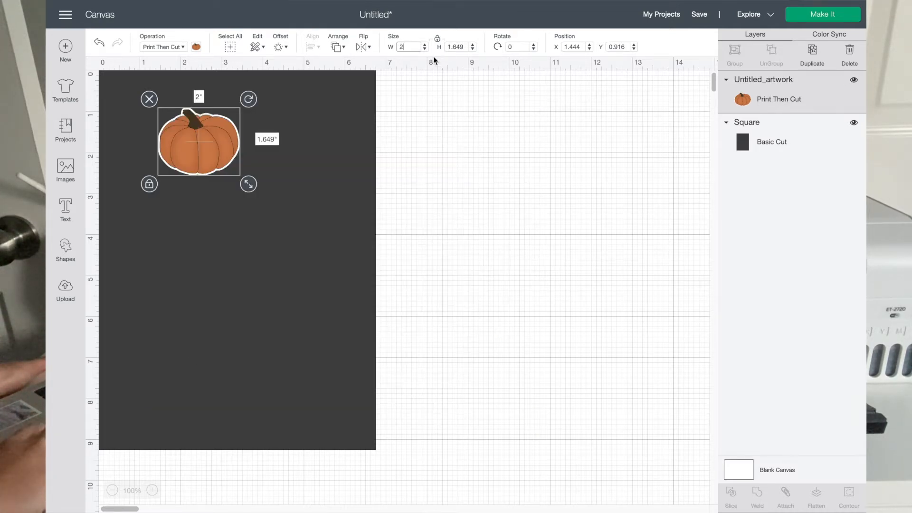
pyautogui.moveTo(197, 157); pyautogui.dragTo(141, 122)
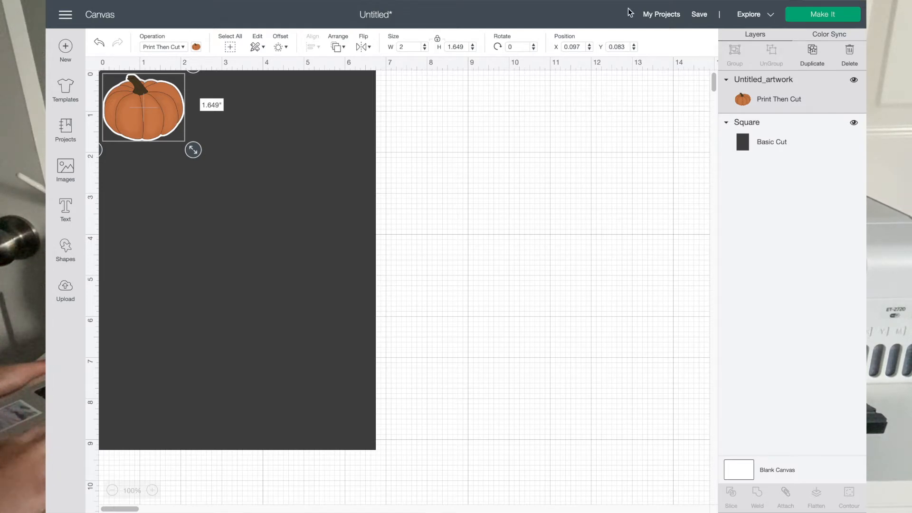
# Duplicate the pumpkin and arrange the copies into three rows of three across the upper part of the square.
pyautogui.click(807, 58)
pyautogui.moveTo(157, 128); pyautogui.dragTo(327, 252)
pyautogui.click(812, 56)
pyautogui.click(812, 56)
pyautogui.click(811, 56)
pyautogui.click(806, 53)
pyautogui.click(812, 56)
pyautogui.click(811, 53)
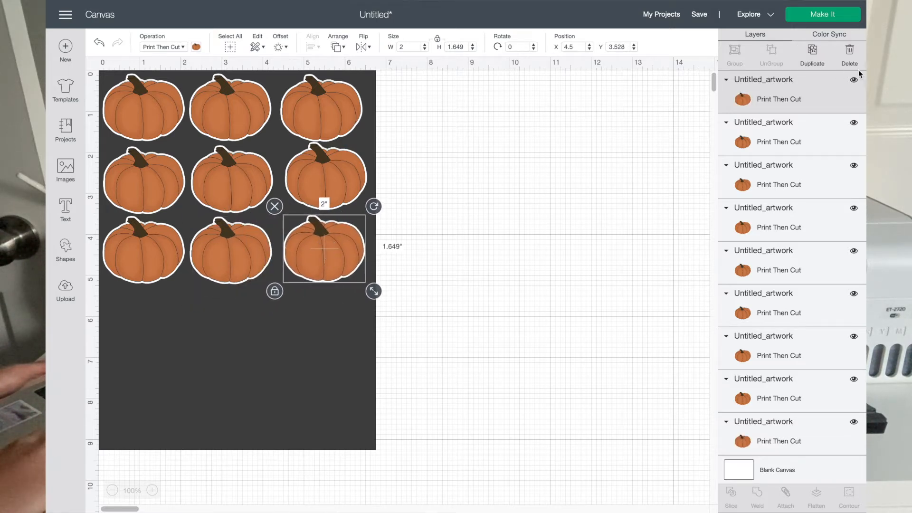
# Add a fourth row of three duplicated pumpkins below the third row inside the square.
pyautogui.click(813, 52)
pyautogui.moveTo(269, 297); pyautogui.dragTo(305, 329)
pyautogui.click(814, 56)
pyautogui.click(814, 53)
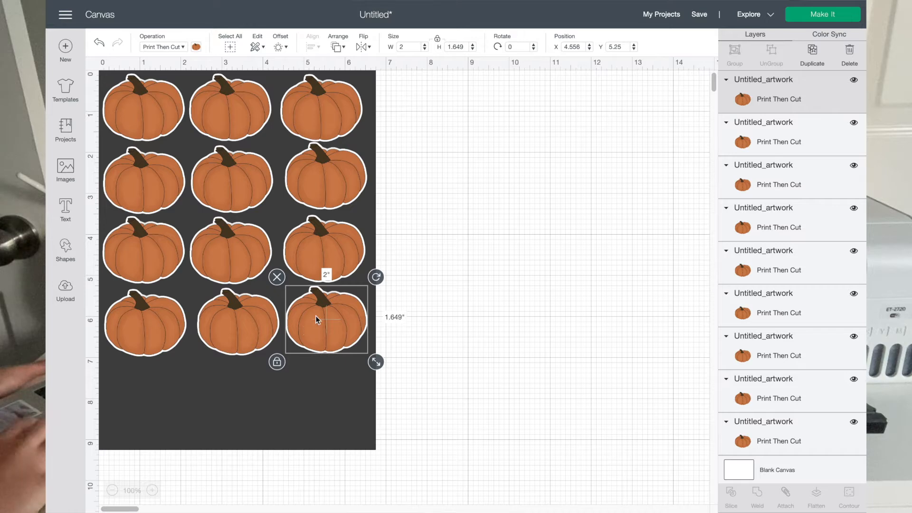
# Add a fifth row of three duplicated pumpkins along the square's lower edge, then clear the selection.
pyautogui.click(810, 61)
pyautogui.moveTo(337, 328); pyautogui.dragTo(144, 392)
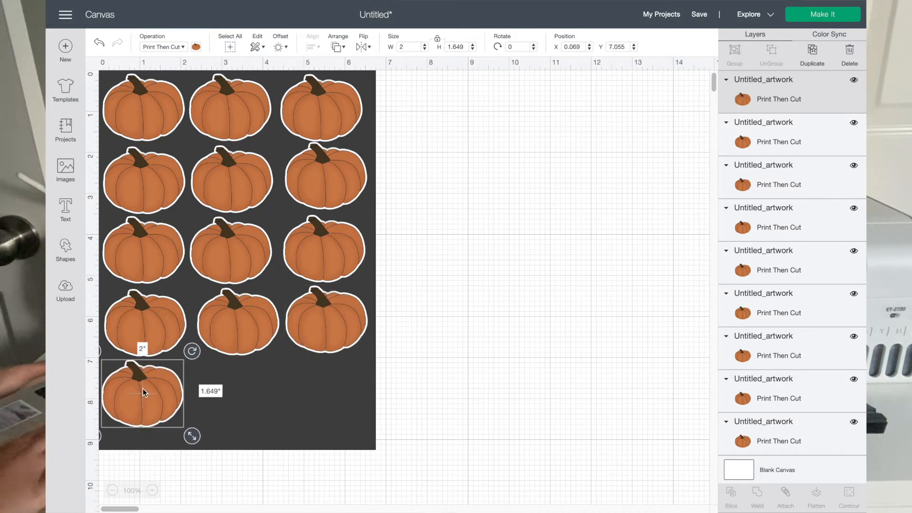
pyautogui.click(812, 50)
pyautogui.moveTo(157, 408); pyautogui.dragTo(240, 401)
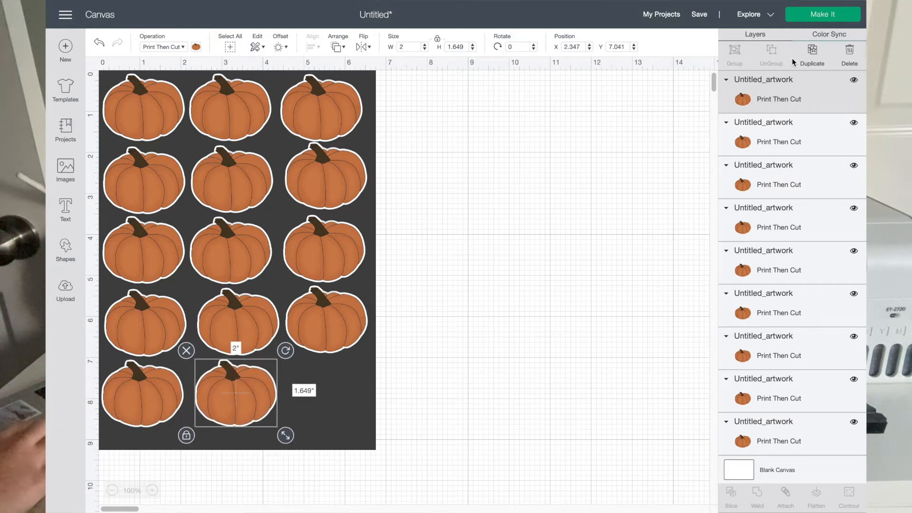
pyautogui.click(812, 49)
pyautogui.moveTo(231, 429); pyautogui.dragTo(324, 404)
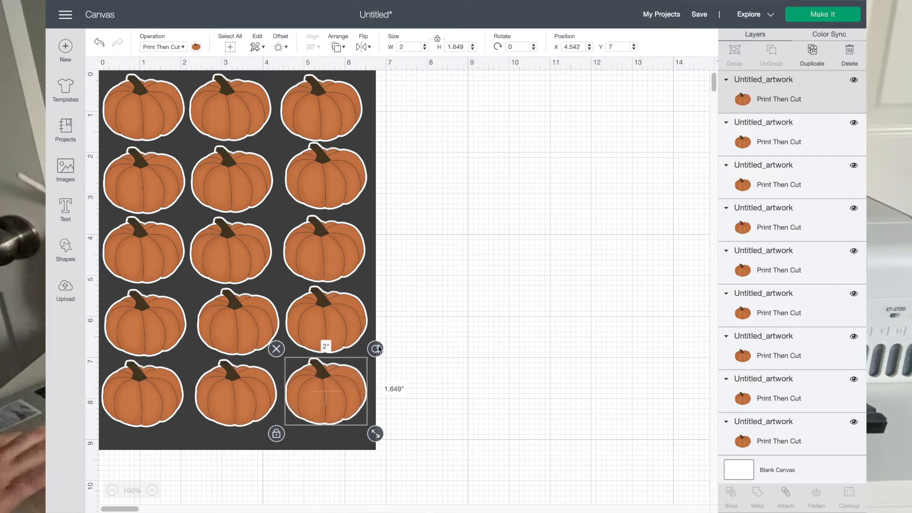
pyautogui.click(487, 265)
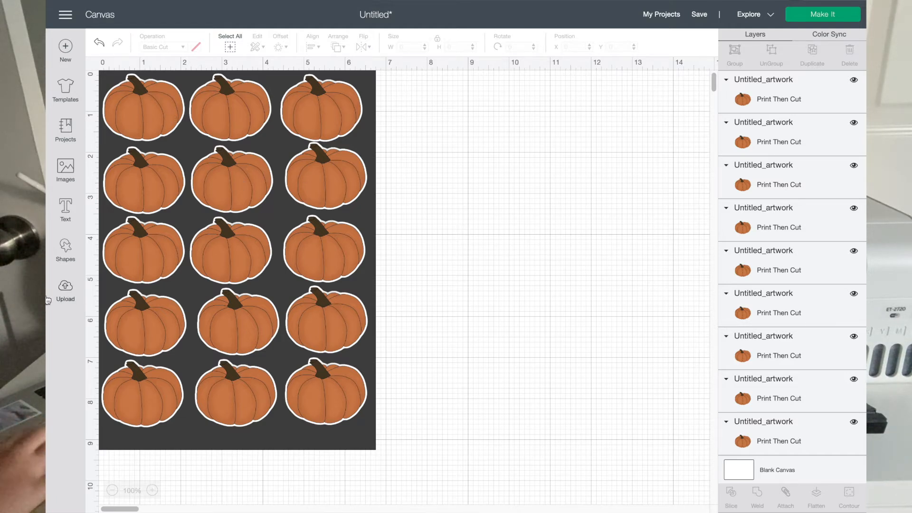
# Hide the backing square, attach all the pumpkins together, and collapse the attached group in the layer list.
pyautogui.scroll(-2, 802, 247)
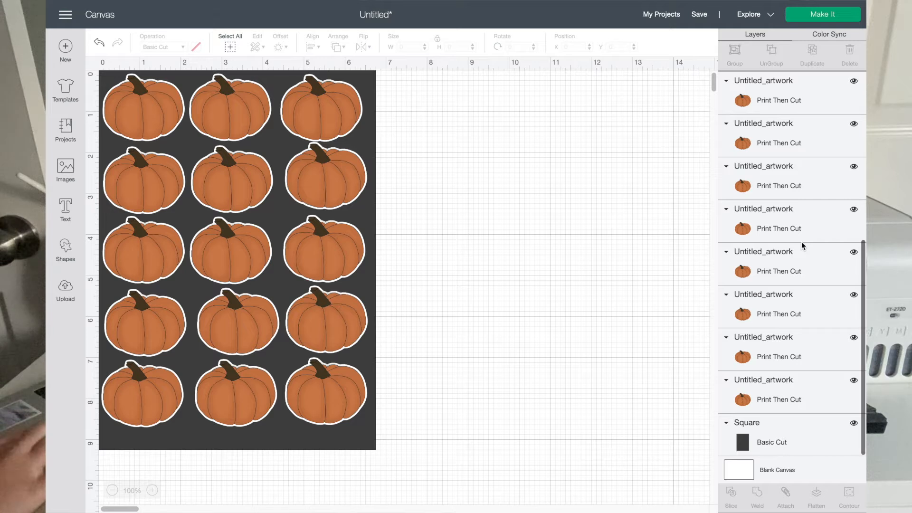
pyautogui.scroll(3, 802, 242)
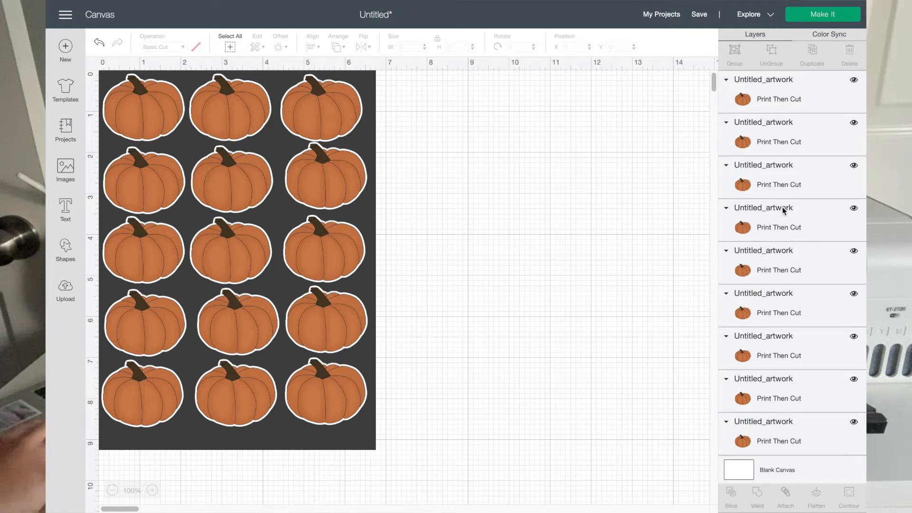
pyautogui.scroll(-1, 789, 218)
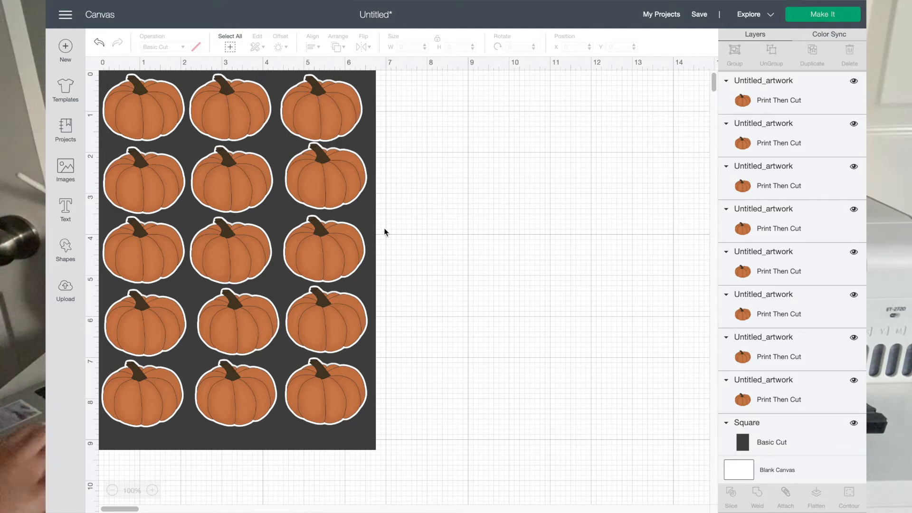
pyautogui.click(854, 424)
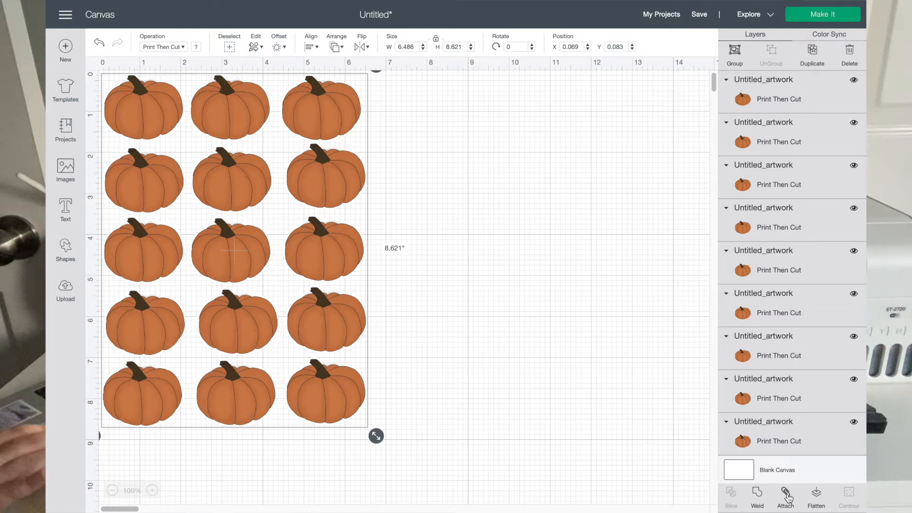
pyautogui.click(787, 495)
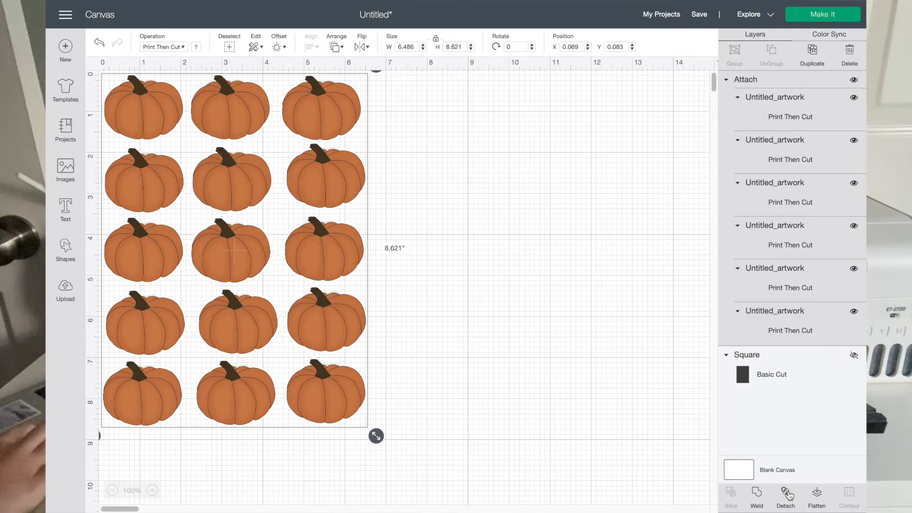
pyautogui.click(726, 79)
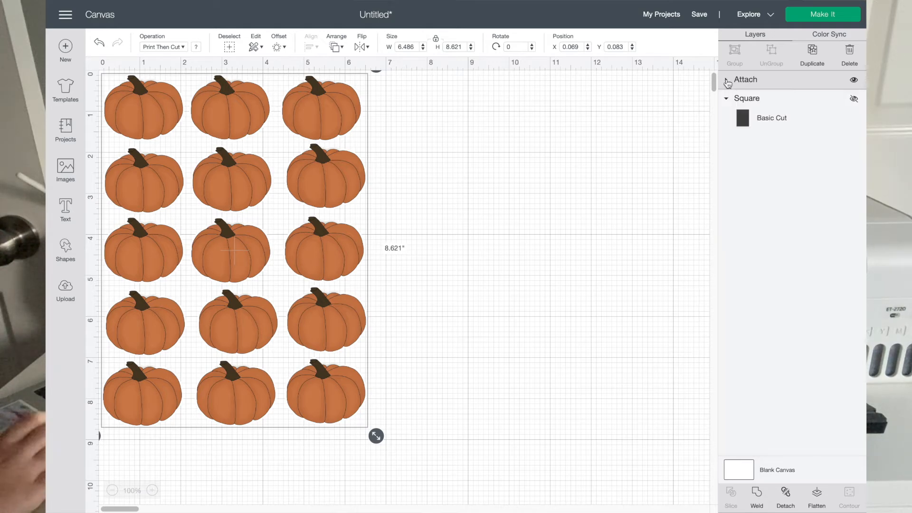
# Save the project with the title Pumpkin.
pyautogui.click(698, 17)
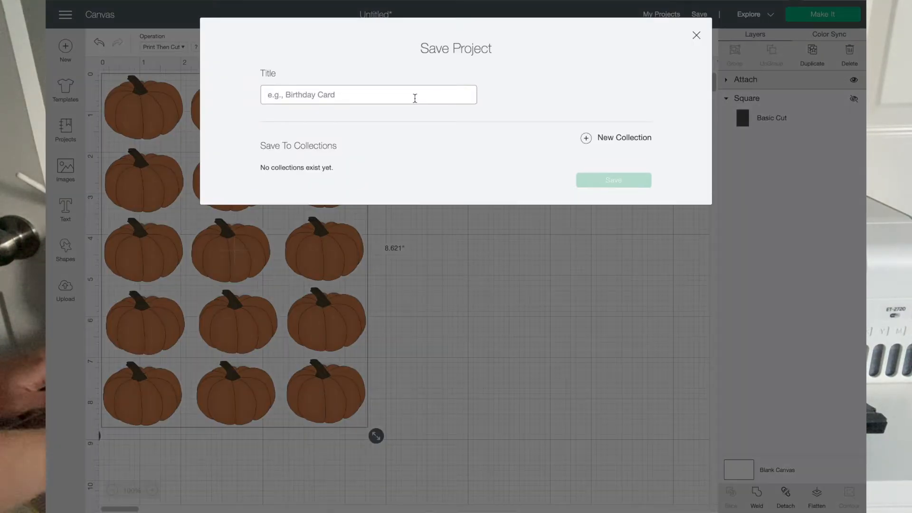
pyautogui.click(399, 95)
pyautogui.write('Pumpkin')
pyautogui.press('Return')
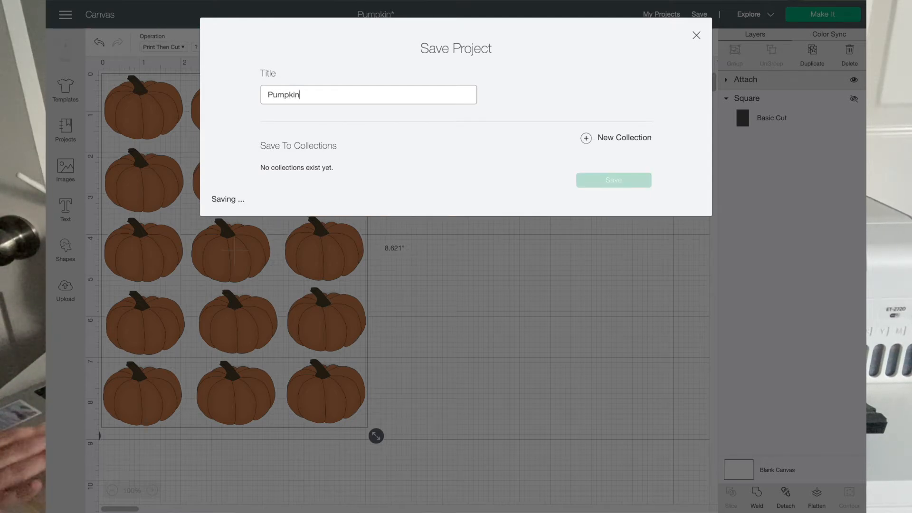